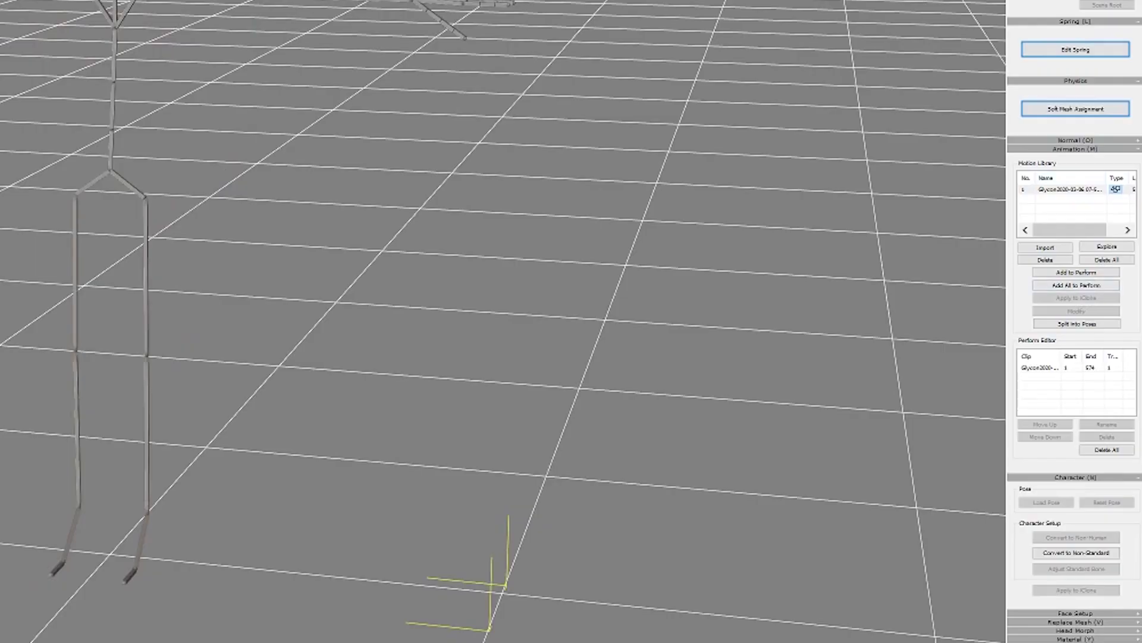
left_click(1111, 78)
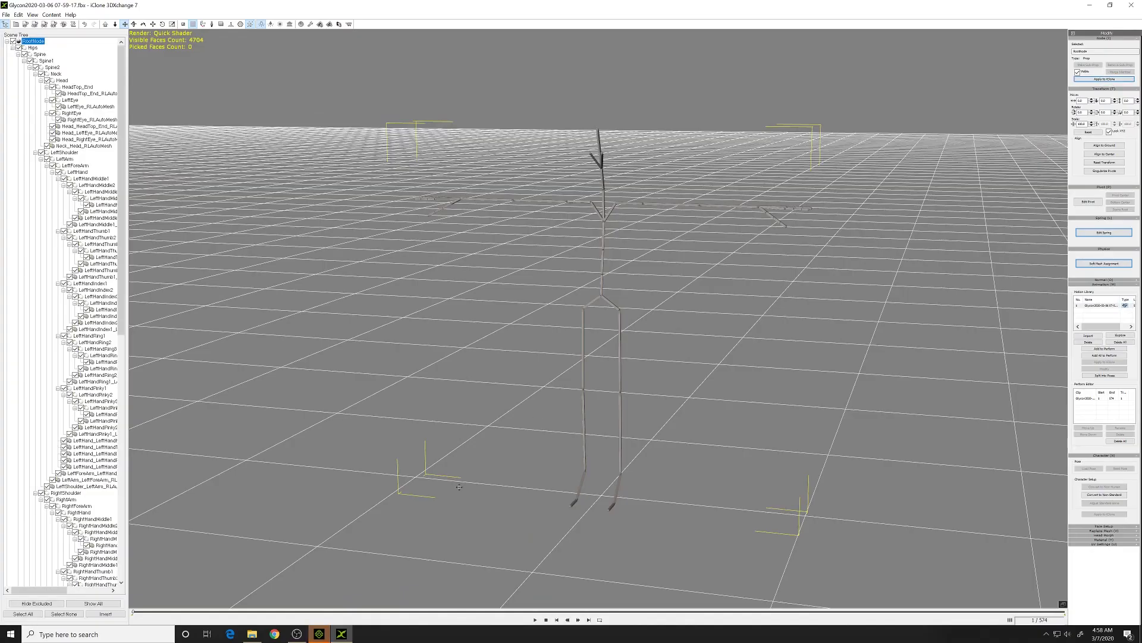
left_click(325, 635)
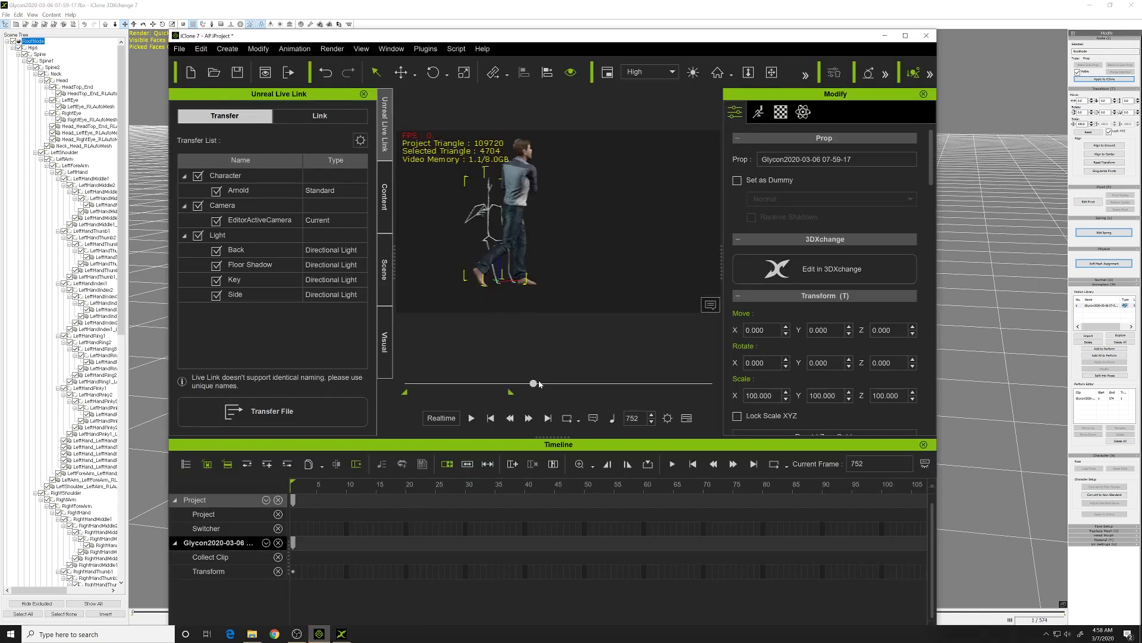
mouse_move(485, 385)
left_mouse_down()
mouse_move(408, 384)
mouse_move(506, 383)
left_mouse_up()
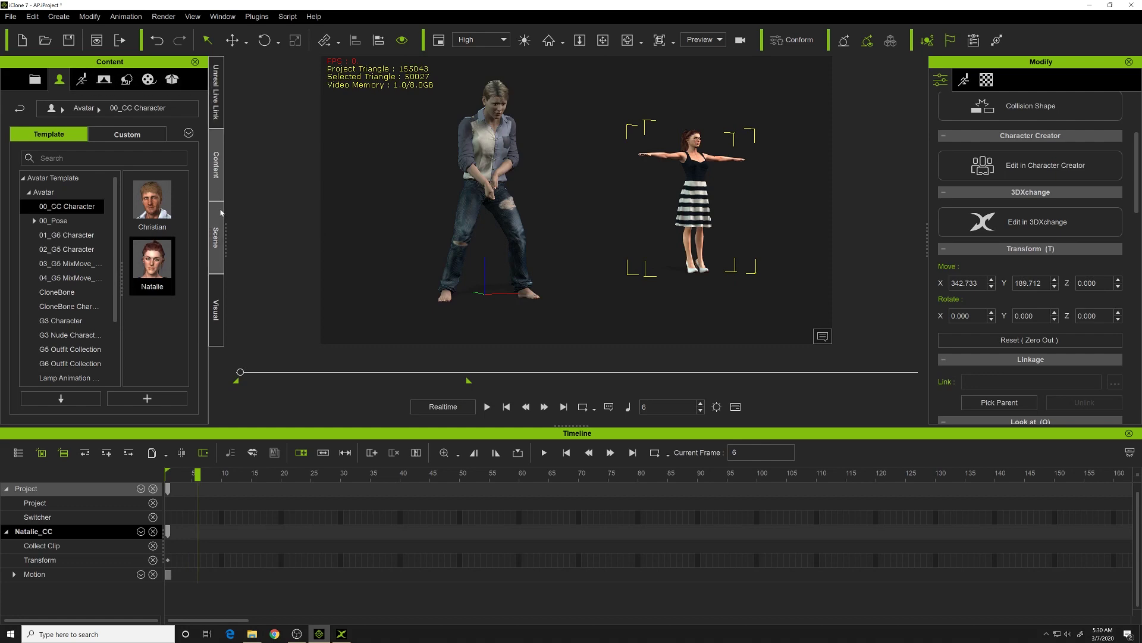
left_click(216, 238)
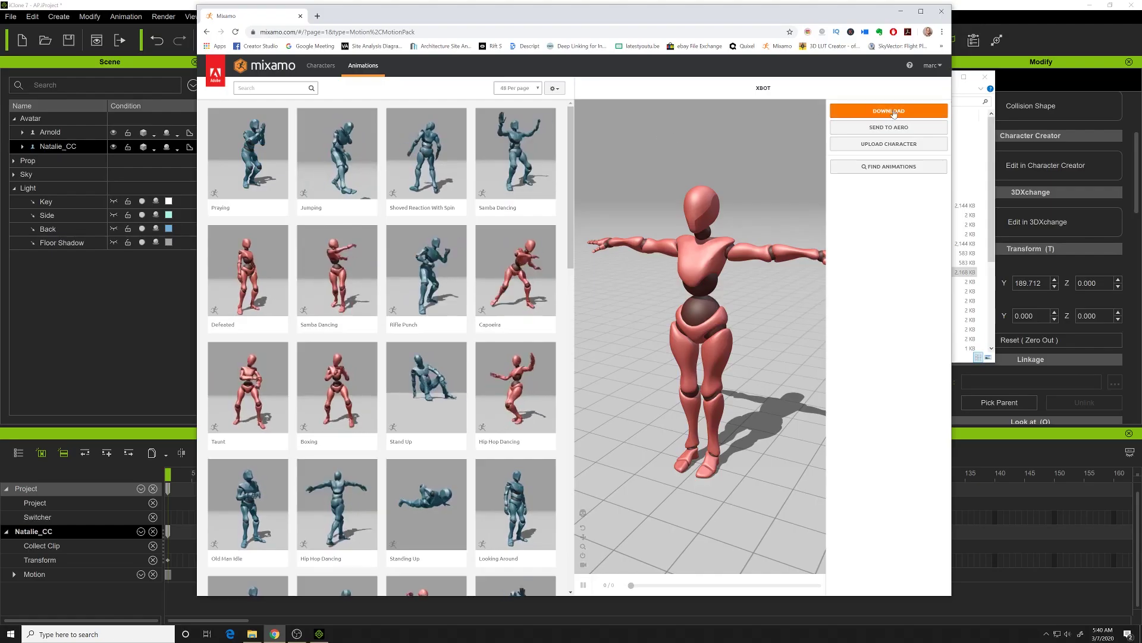
- Download the X Bot character from Mixamo as FBX in T-pose and show the downloaded file in its folder
left_click(895, 111)
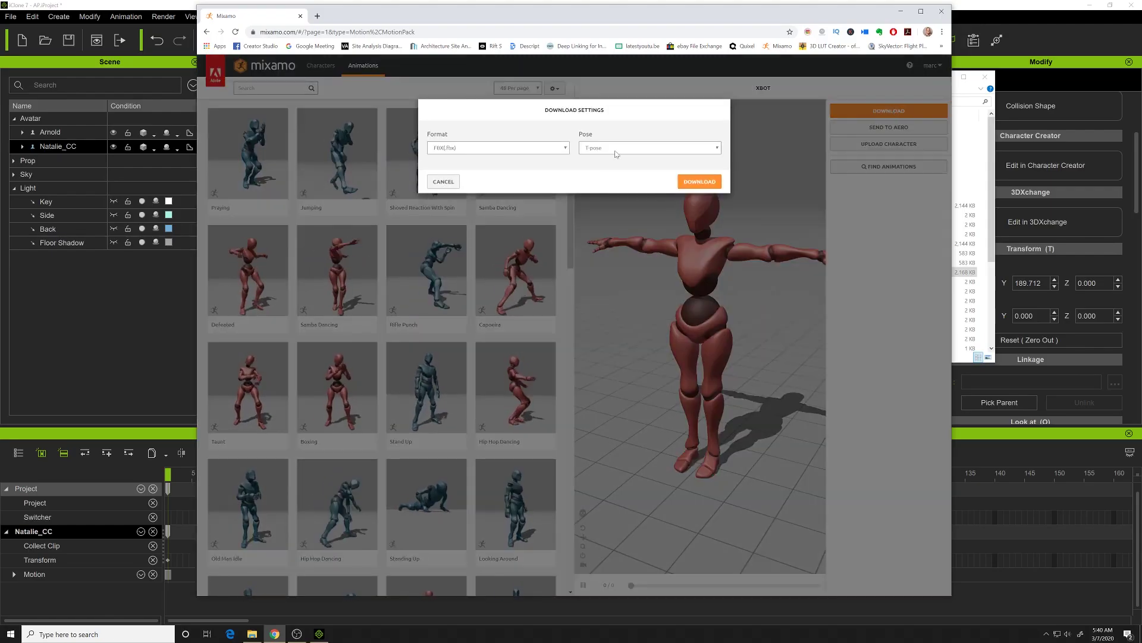
left_click(707, 182)
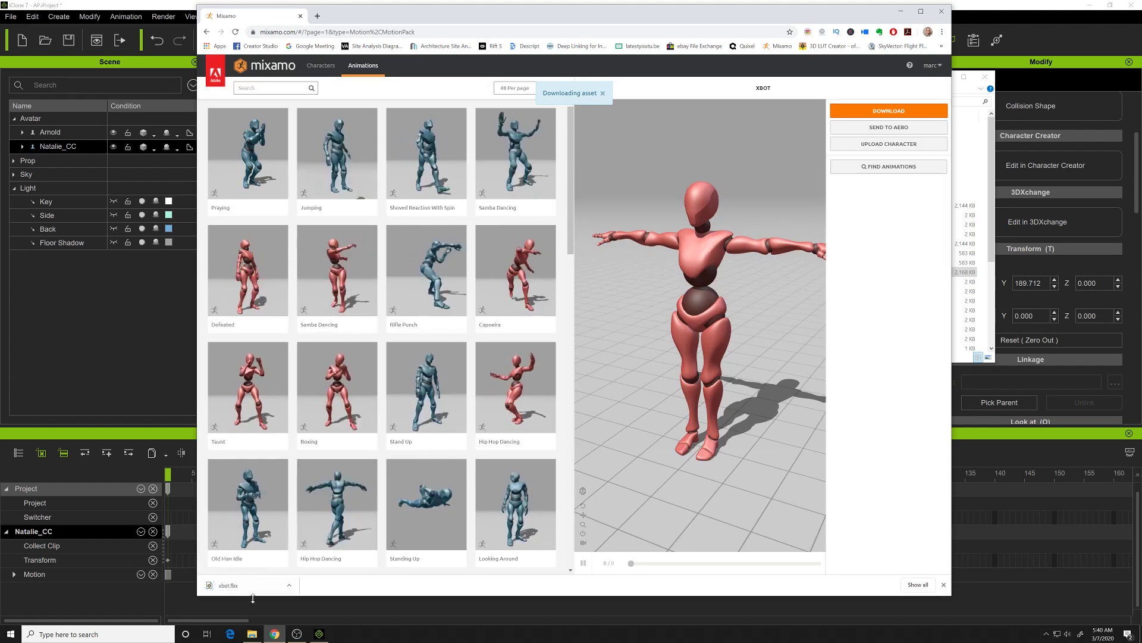
left_click(289, 585)
left_click(311, 554)
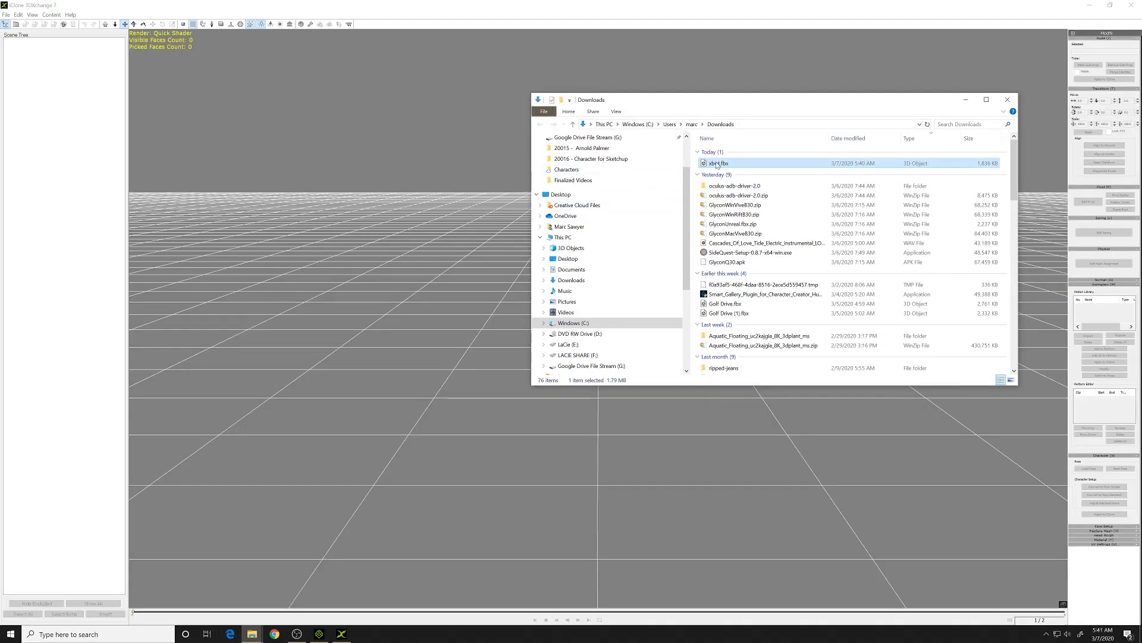
- Load xbot.fbx into 3DXchange with the default FBX settings, accepting conversion to a non-standard character and import of its facial clips
left_click_drag(718, 163, 386, 239)
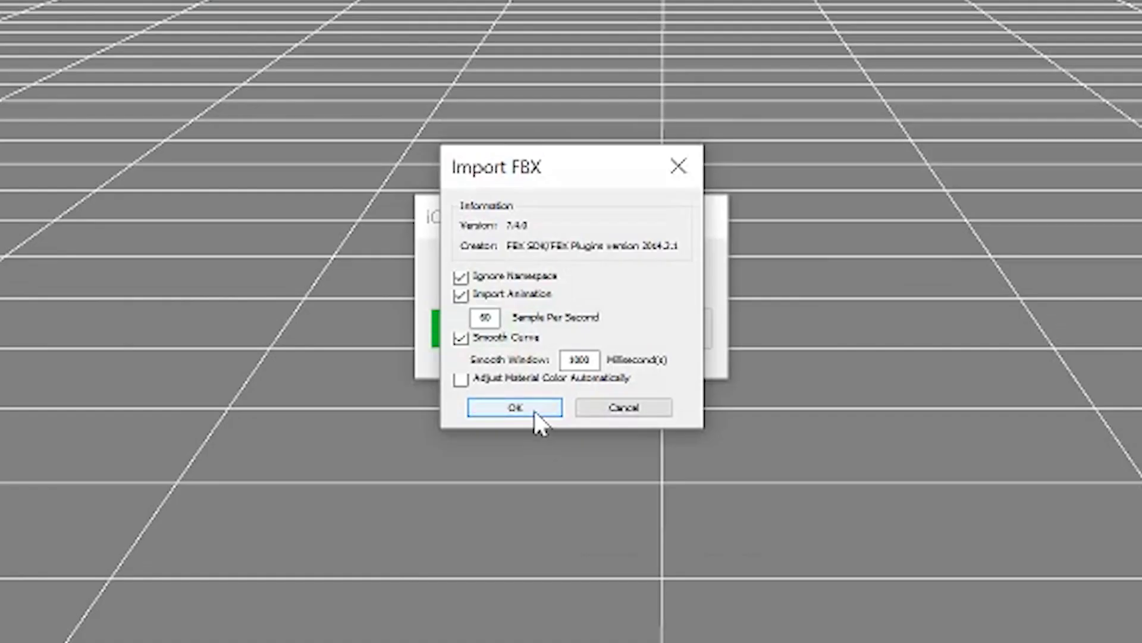
left_click(561, 348)
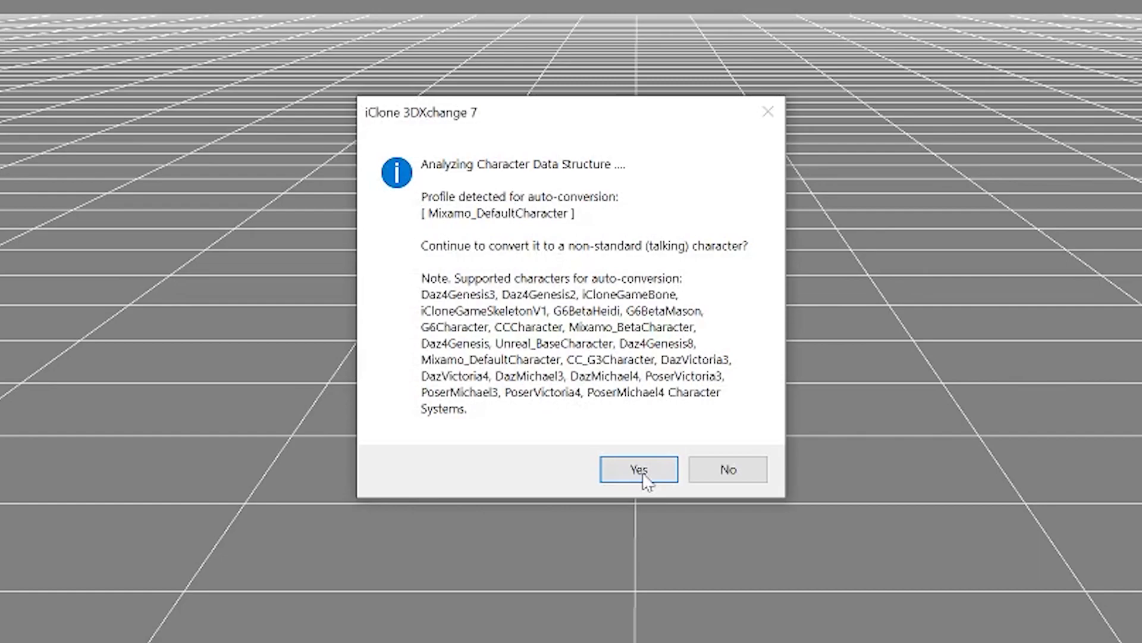
left_click(641, 470)
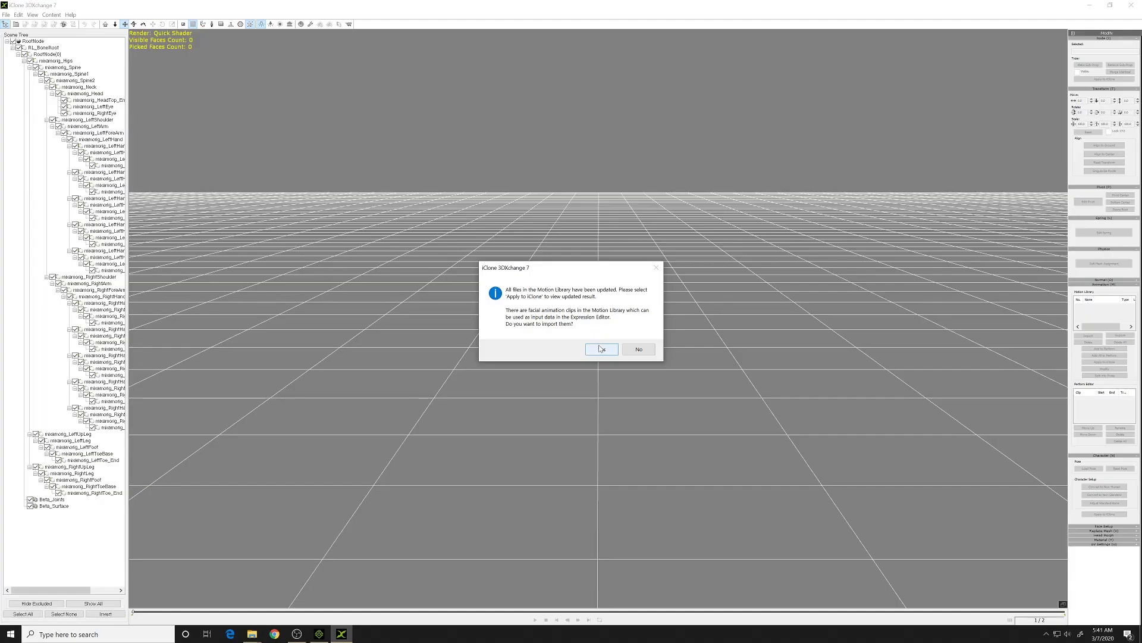
left_click(599, 349)
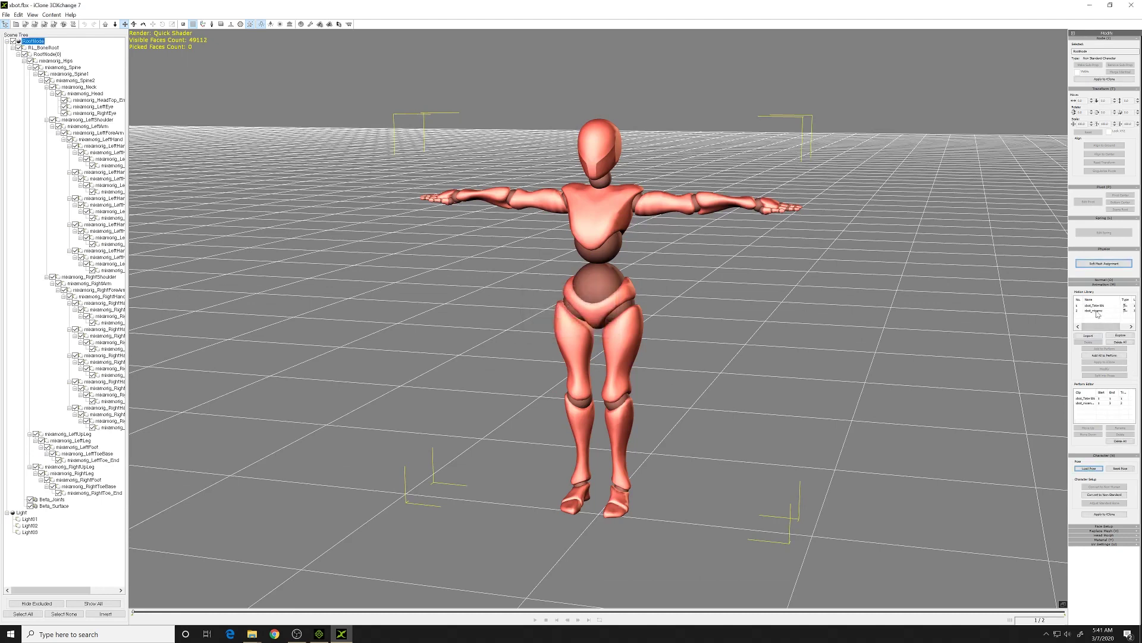
left_click(1099, 310)
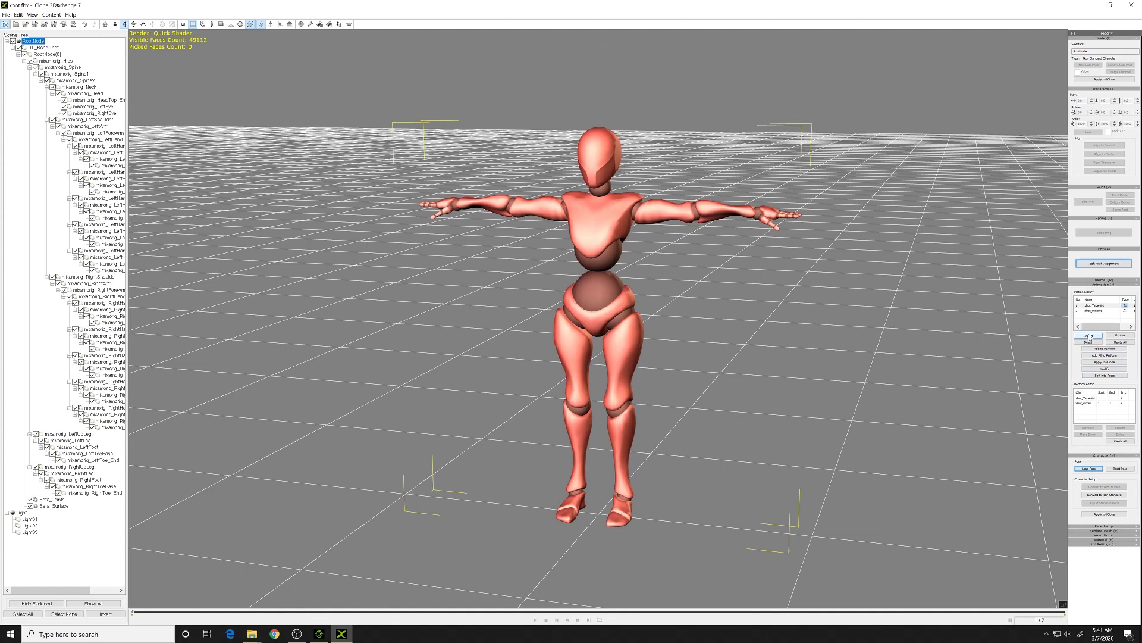
left_click(1089, 336)
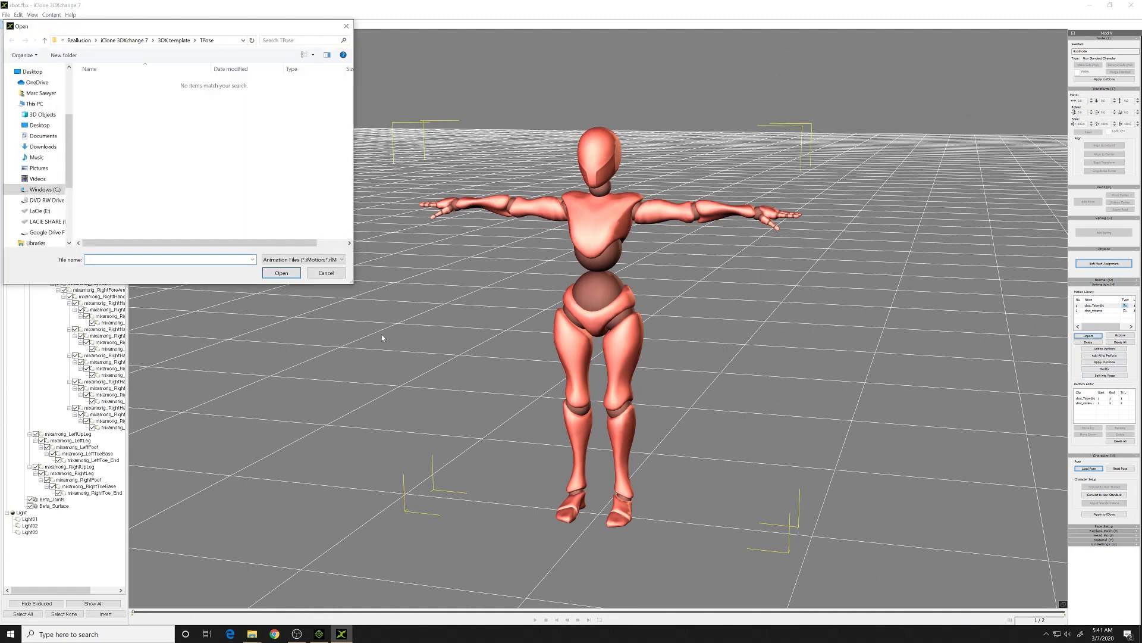
left_click(35, 73)
scroll(170, 171, "down", 3)
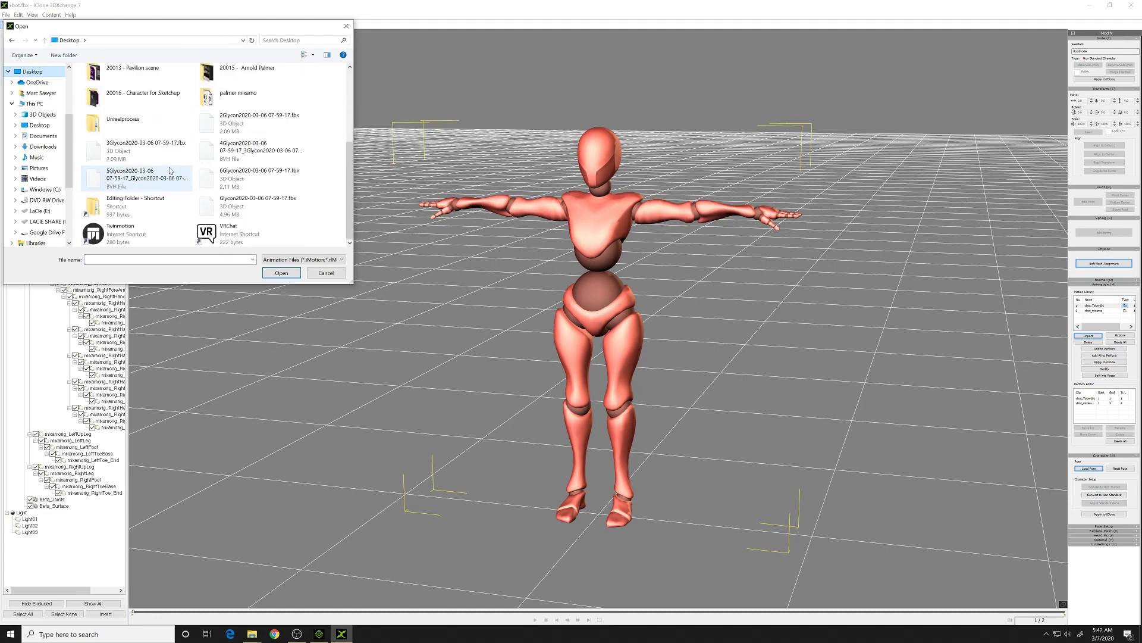
left_click(234, 207)
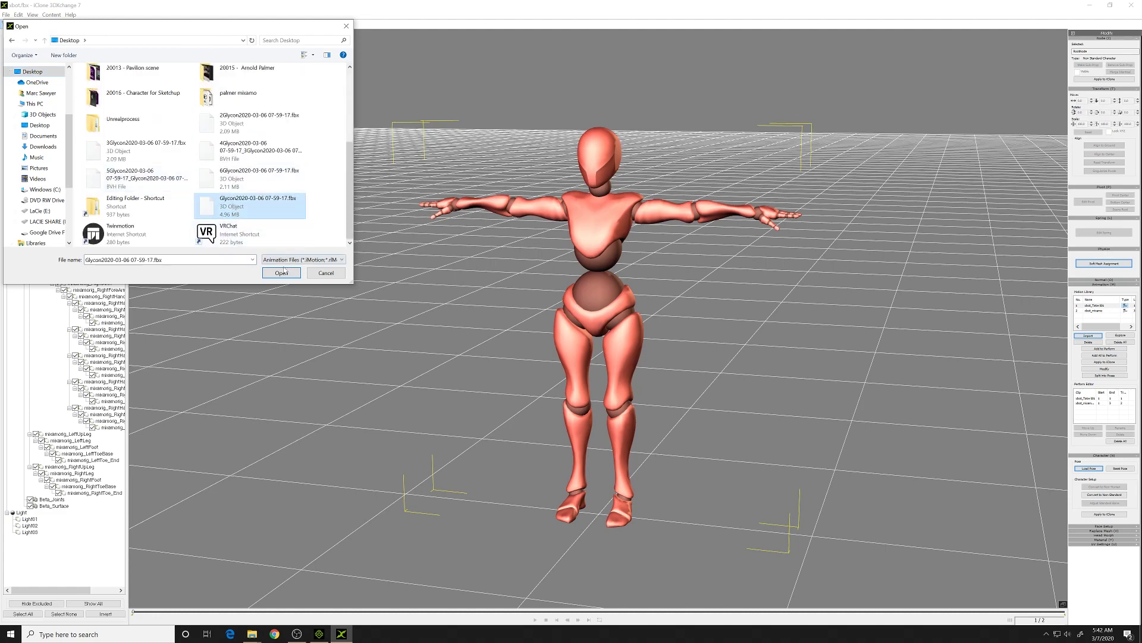
left_click(282, 273)
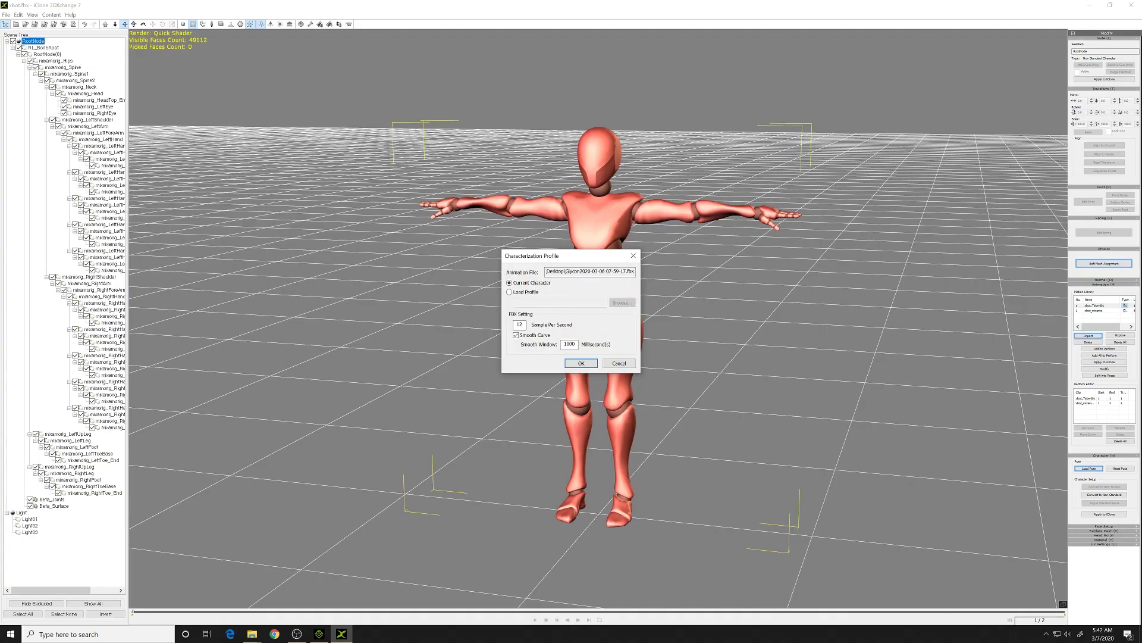
left_click(581, 364)
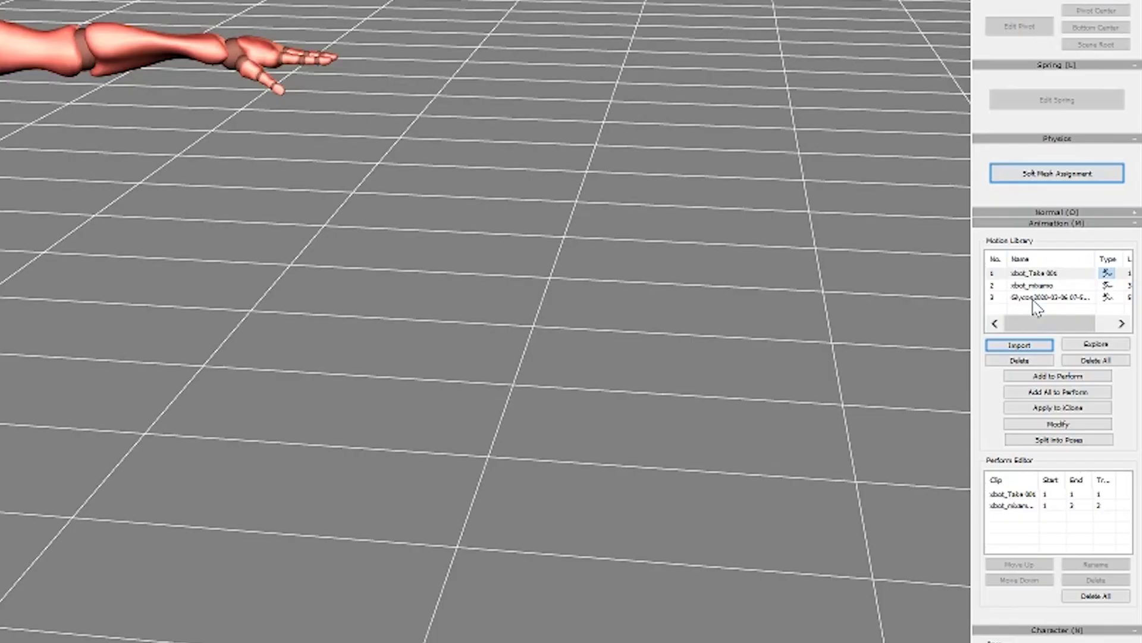
left_click(1095, 316)
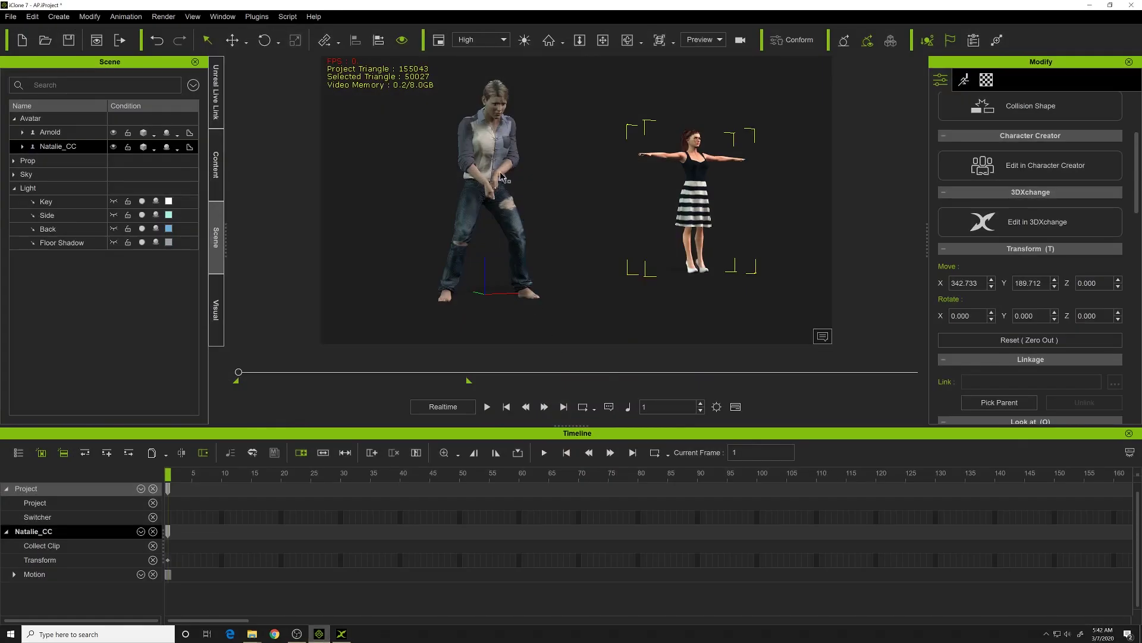
- Select Natalie_CC in iClone and apply the imported Glycon motion to her from 3DXchange
left_click(498, 150)
left_click(691, 162)
scroll(740, 174, "up", 2)
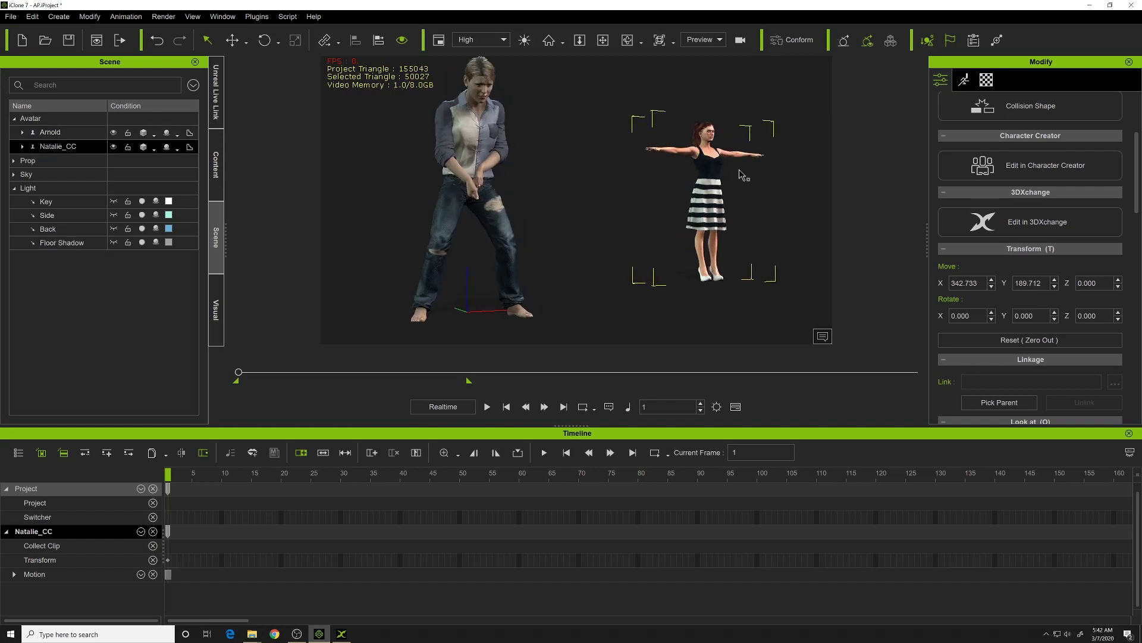
middle_click_drag(743, 148, 476, 274)
left_click(341, 633)
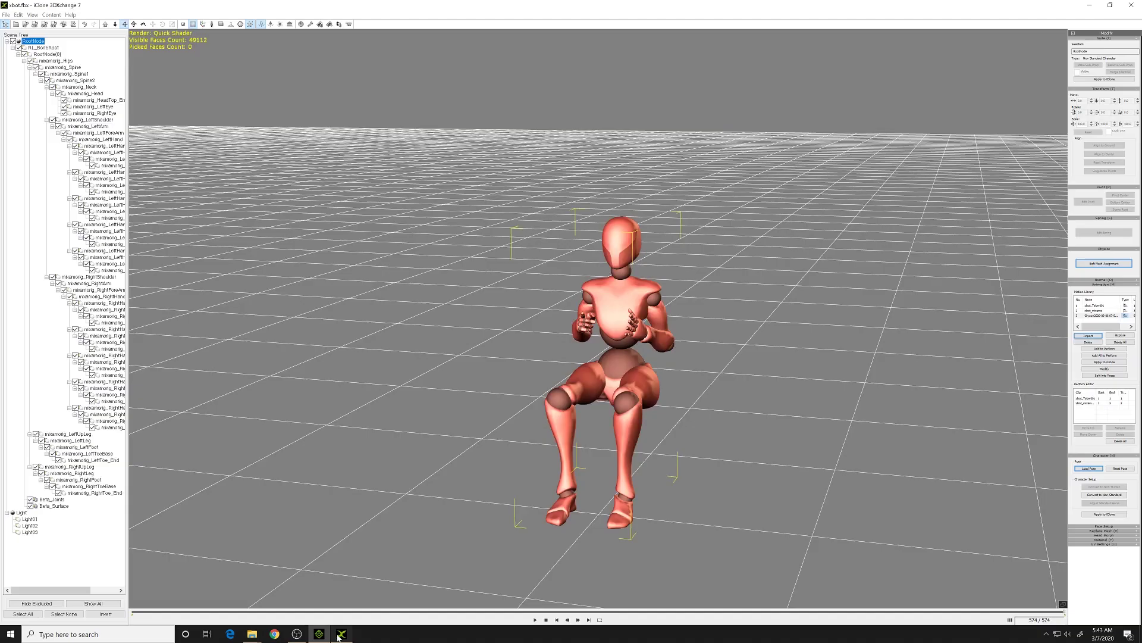
left_click(1098, 318)
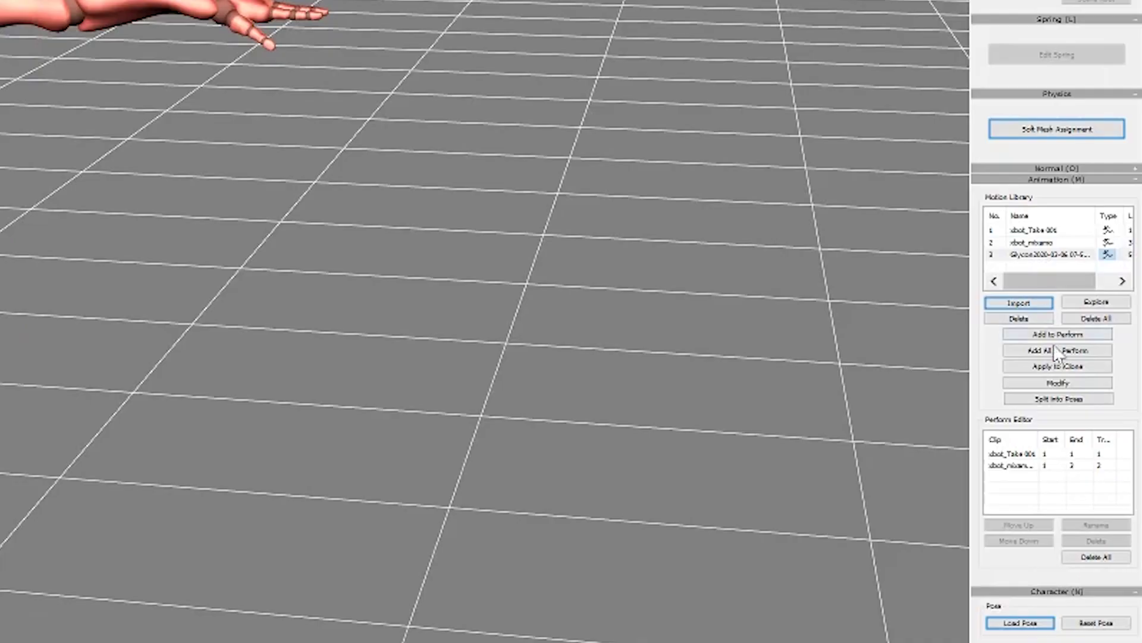
left_click(1057, 368)
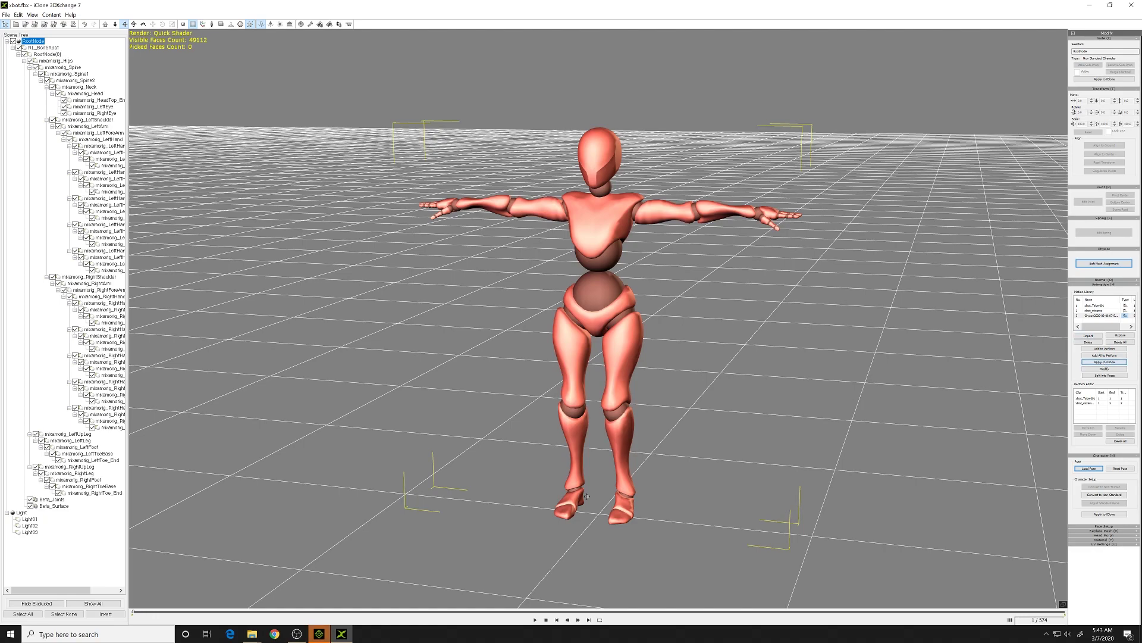
left_click(321, 636)
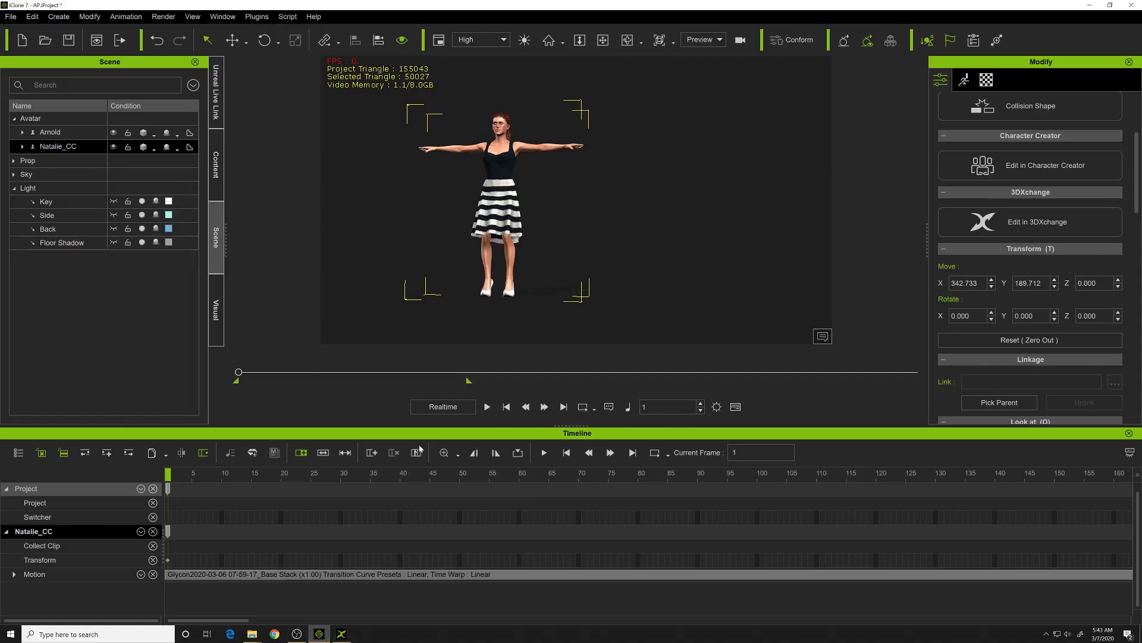
- Scrub the applied motion to frame 87, examine Natalie's upper body and hands up close, and play the animation
left_click_drag(245, 375, 272, 372)
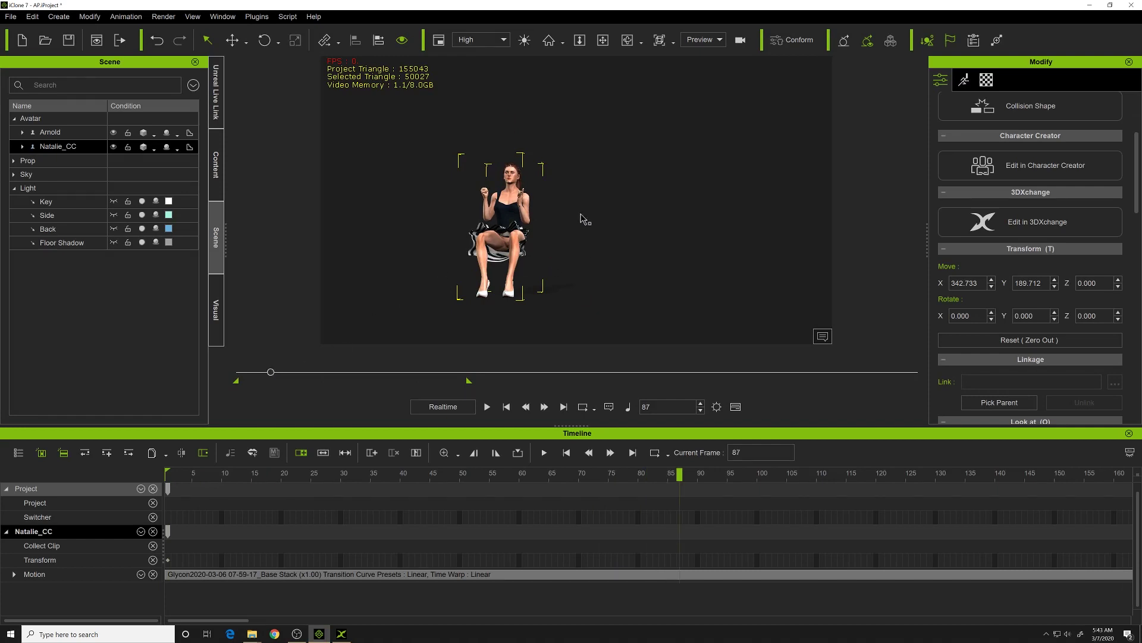
right_click_drag(588, 199, 539, 182)
scroll(521, 168, "up", 3)
scroll(521, 167, "up", 4)
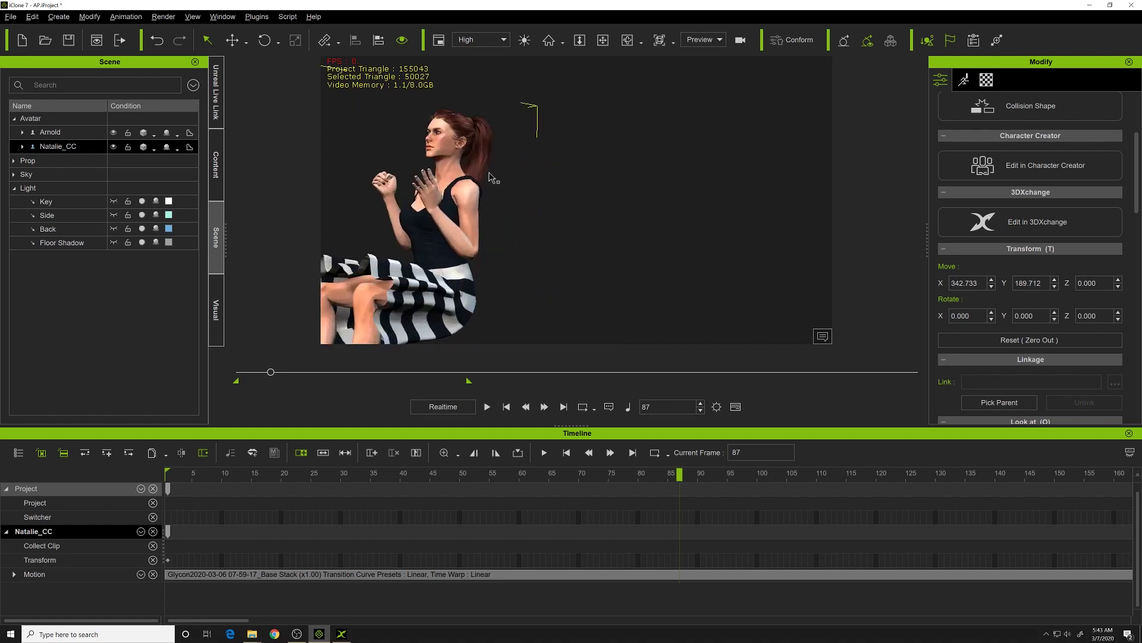
middle_click_drag(421, 199, 623, 243)
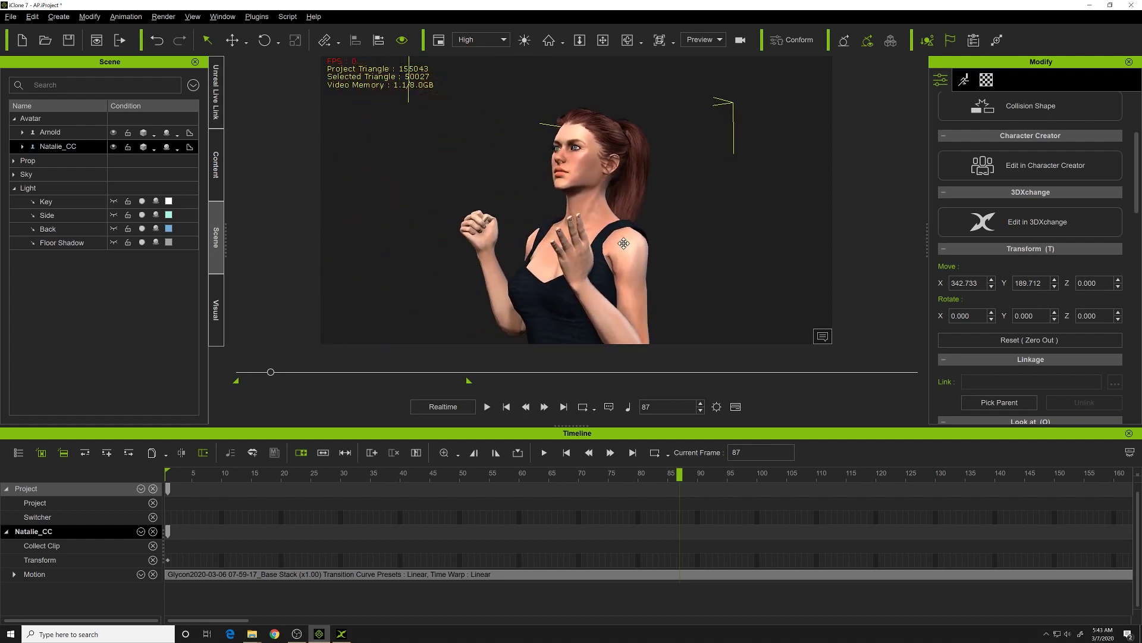
right_click_drag(624, 243, 622, 288)
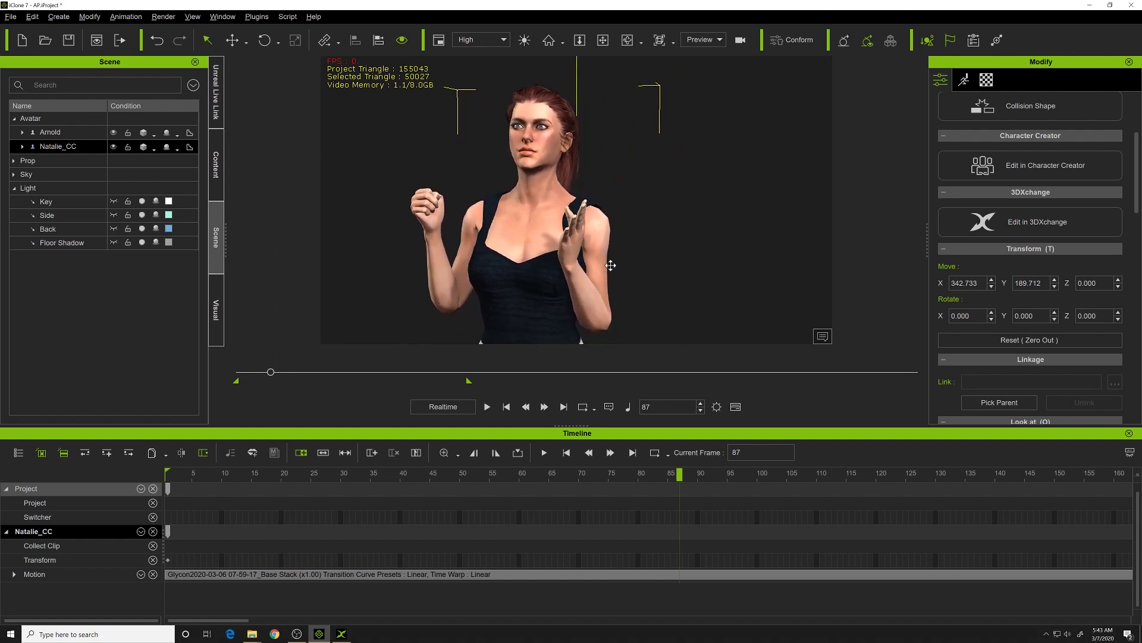
middle_click_drag(610, 265, 609, 256)
key("space")
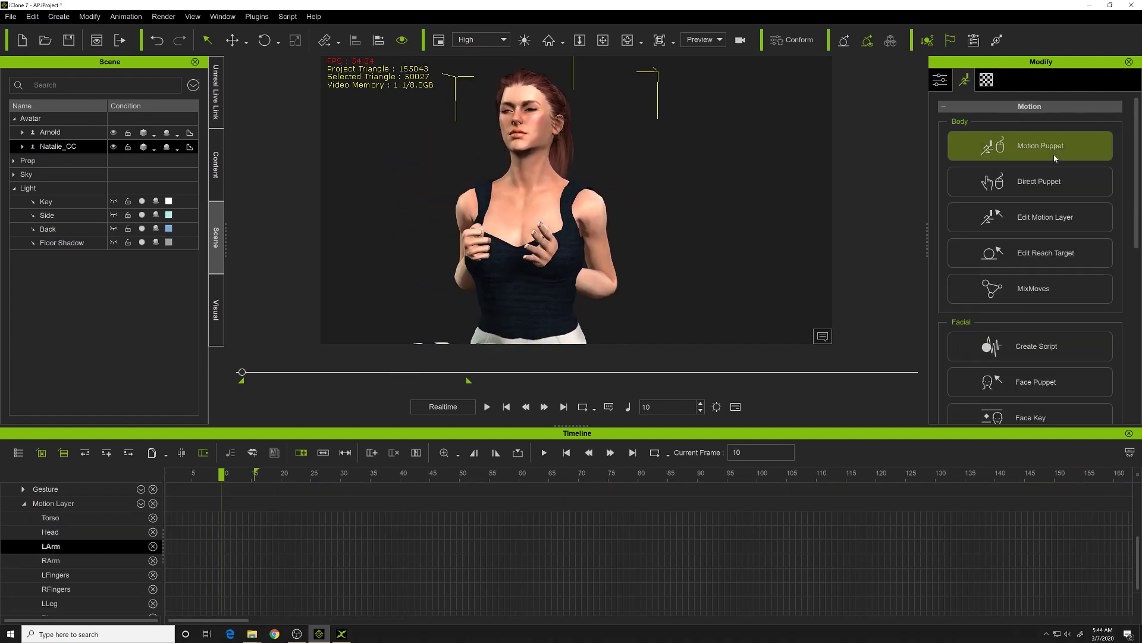
- Edit Natalie's motion layer at frame 10, moving her left hand slightly outward and adjusting its position in IK mode
left_click(1009, 218)
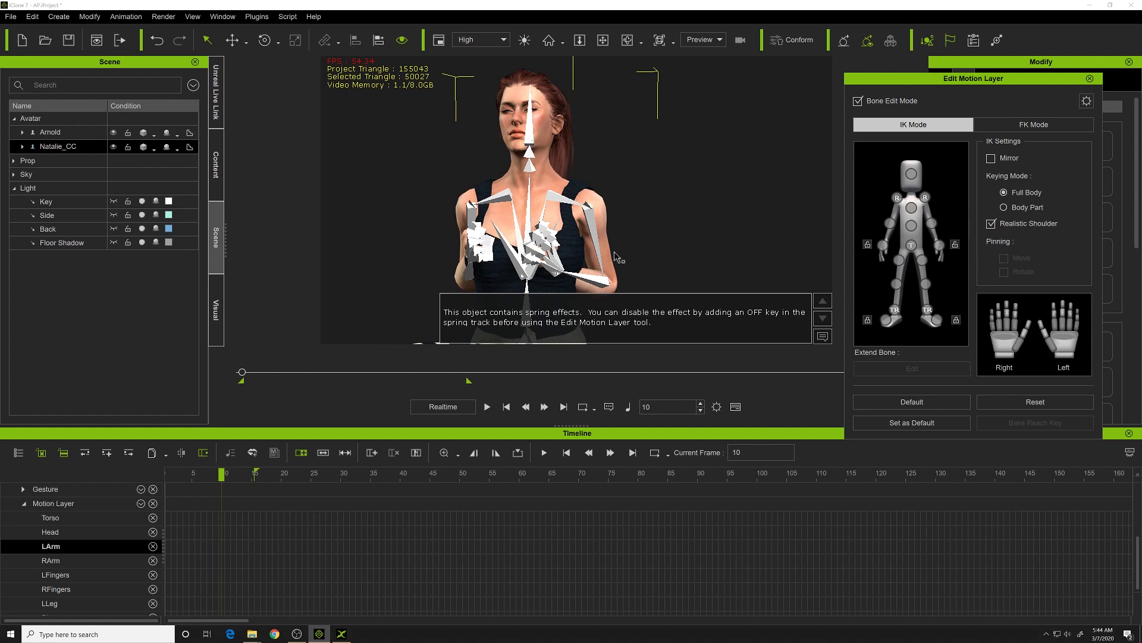
left_click(939, 246)
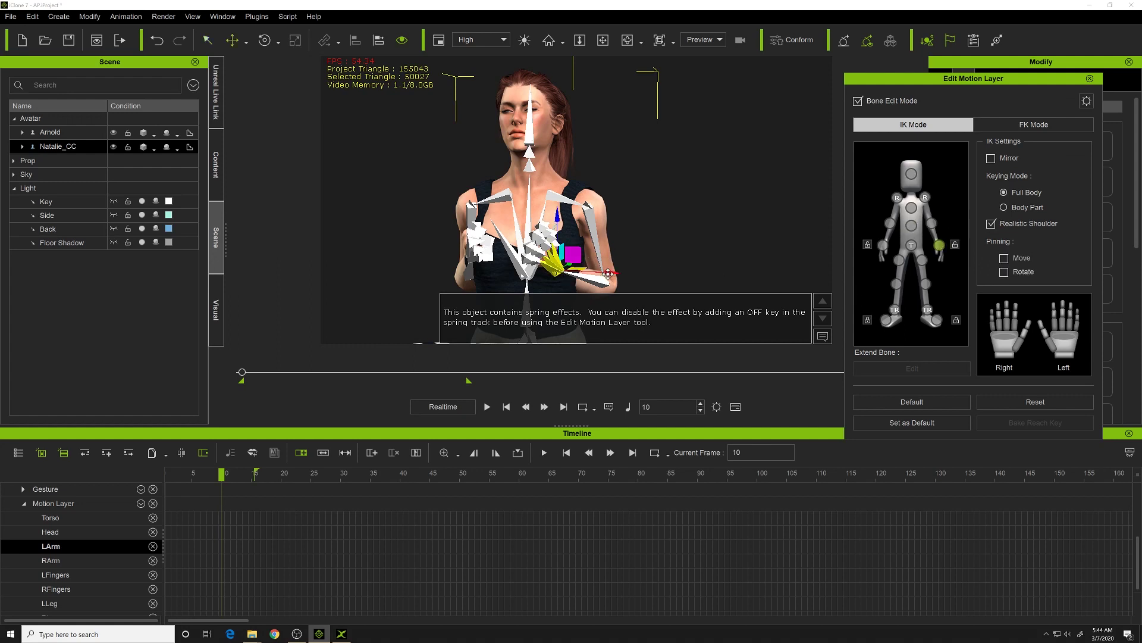
left_click_drag(609, 273, 628, 274)
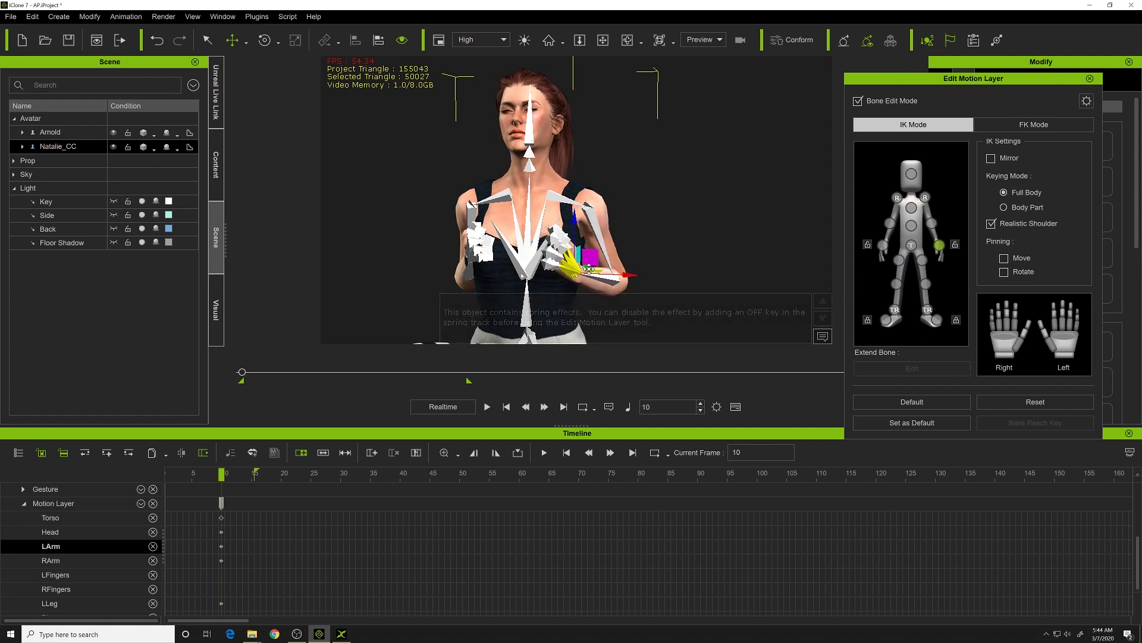
left_click_drag(596, 271, 587, 274)
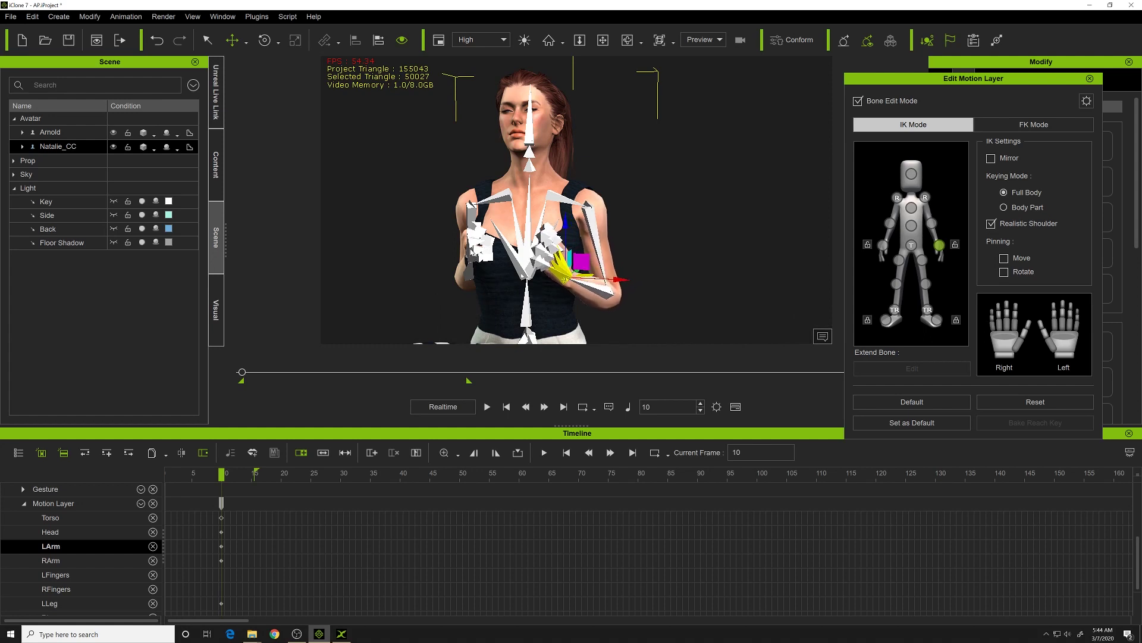
- Select Natalie's right hand in IK mode at frame 10 and move it outward, away from her chest
left_click(483, 245)
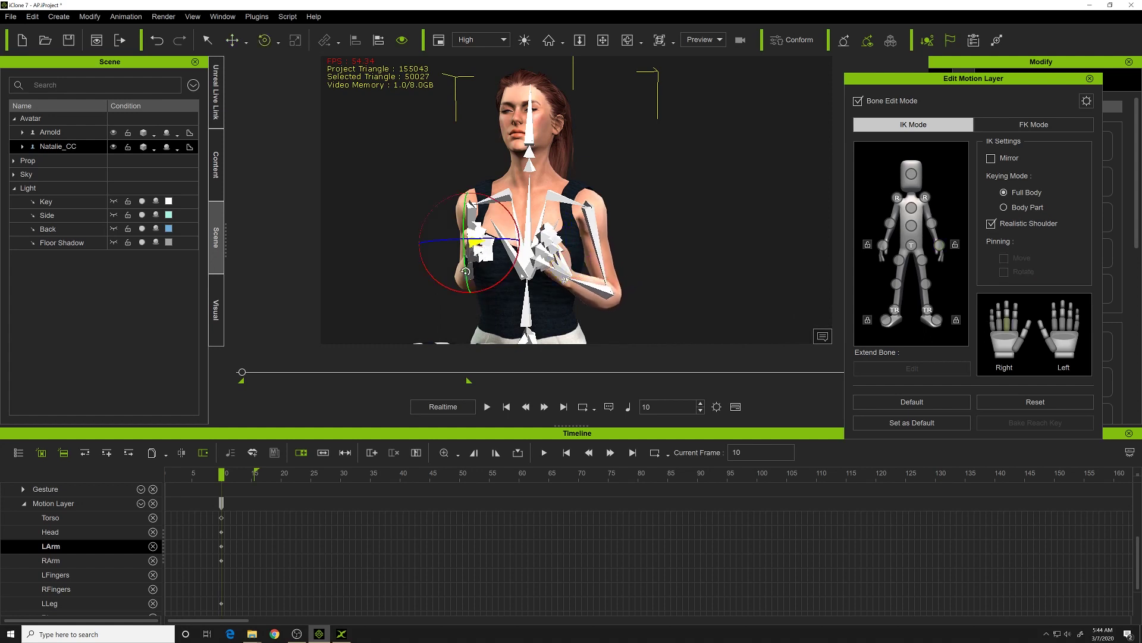
left_click(884, 247)
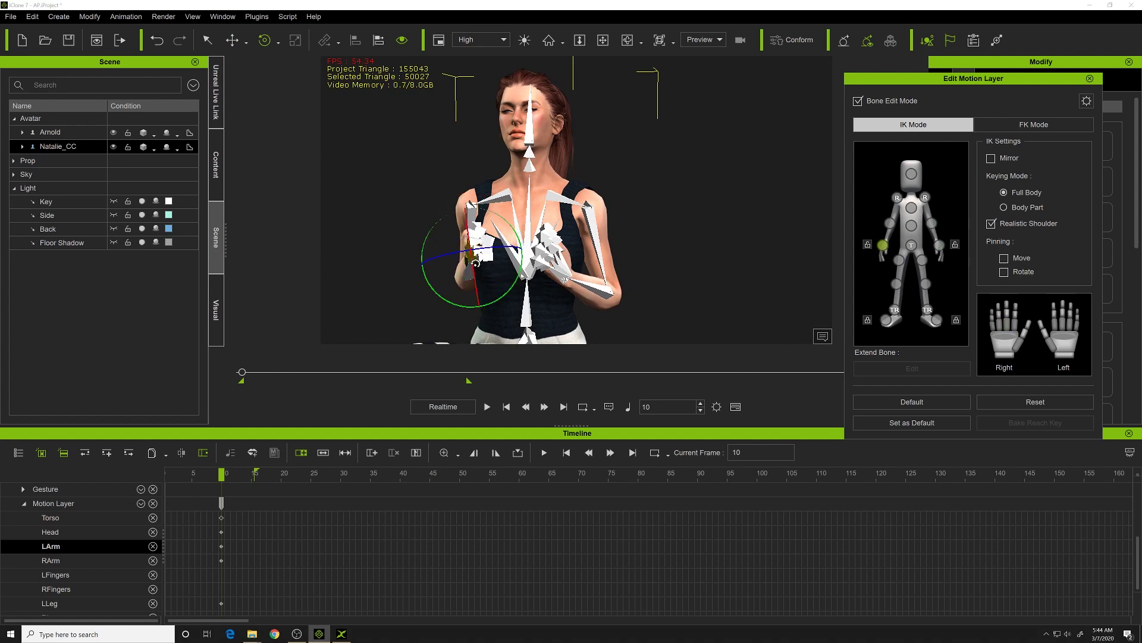
key("w")
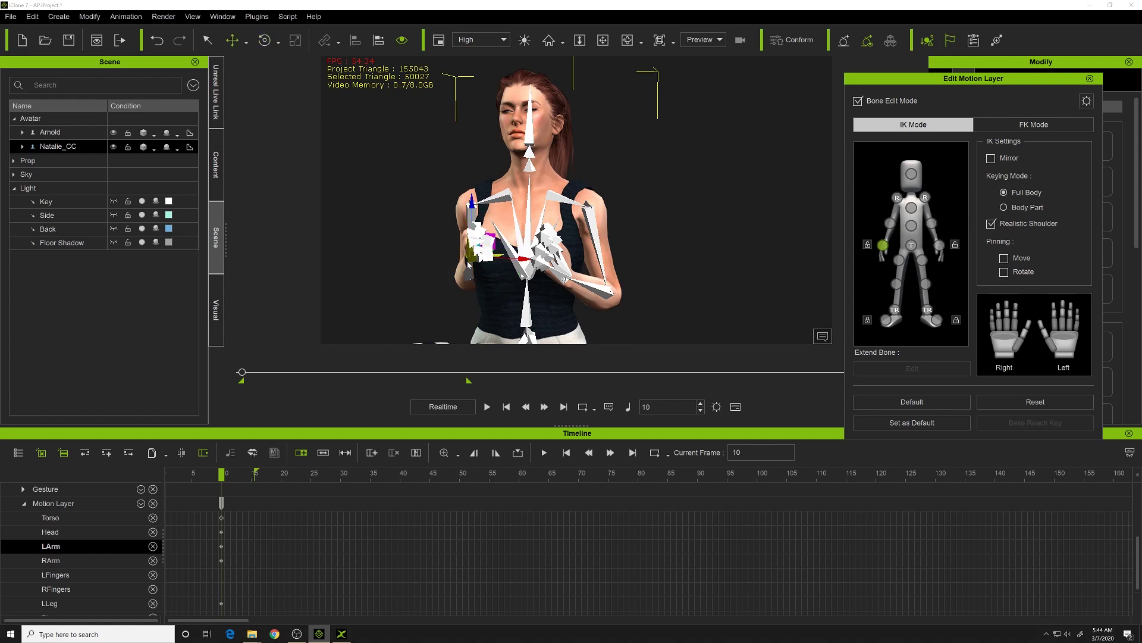
left_click_drag(507, 258, 494, 259)
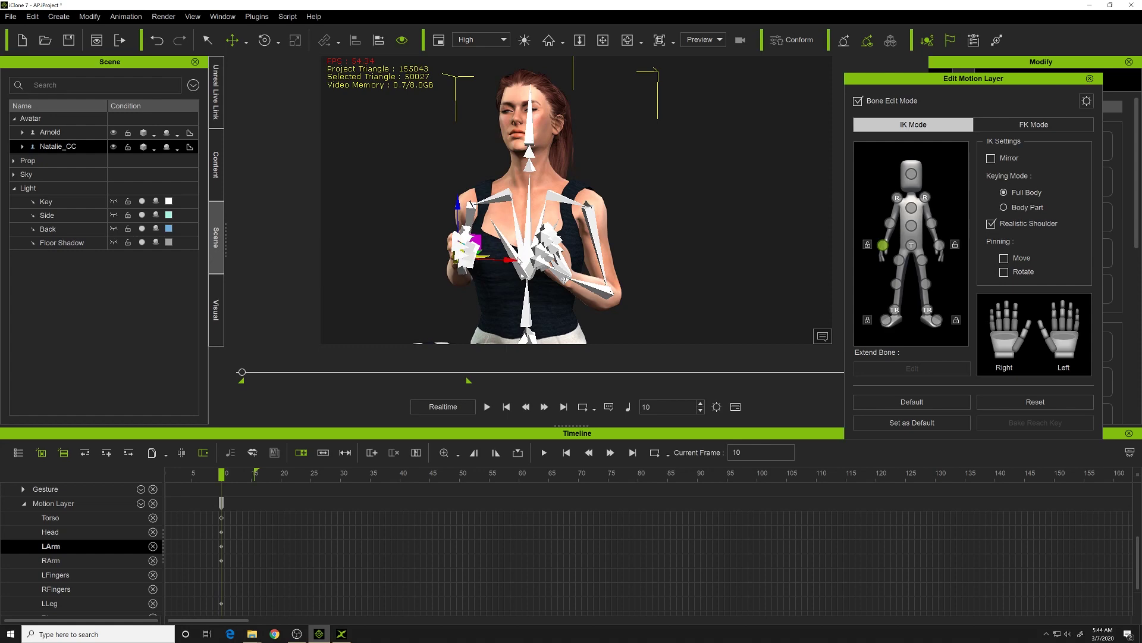
right_click_drag(564, 280, 472, 413)
left_click_drag(488, 250, 467, 257)
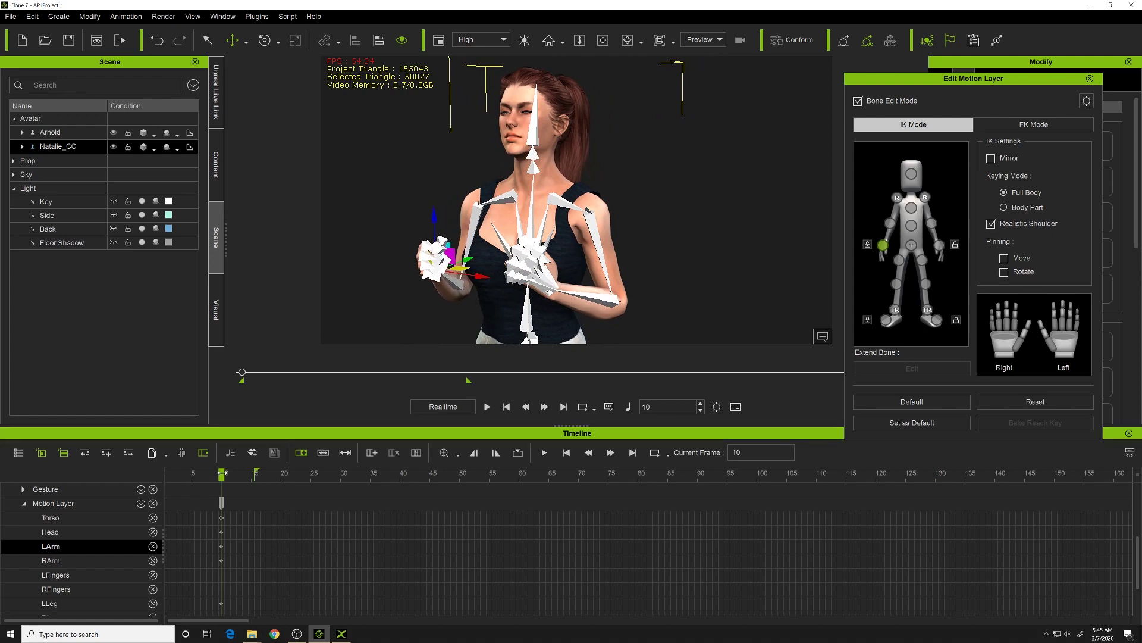
- Scrub near the start of the timeline, play the adjusted motion with the bones displayed, and pause at about frame 142
mouse_move(222, 473)
left_mouse_down()
mouse_move(178, 473)
mouse_move(215, 473)
left_mouse_up()
key("space")
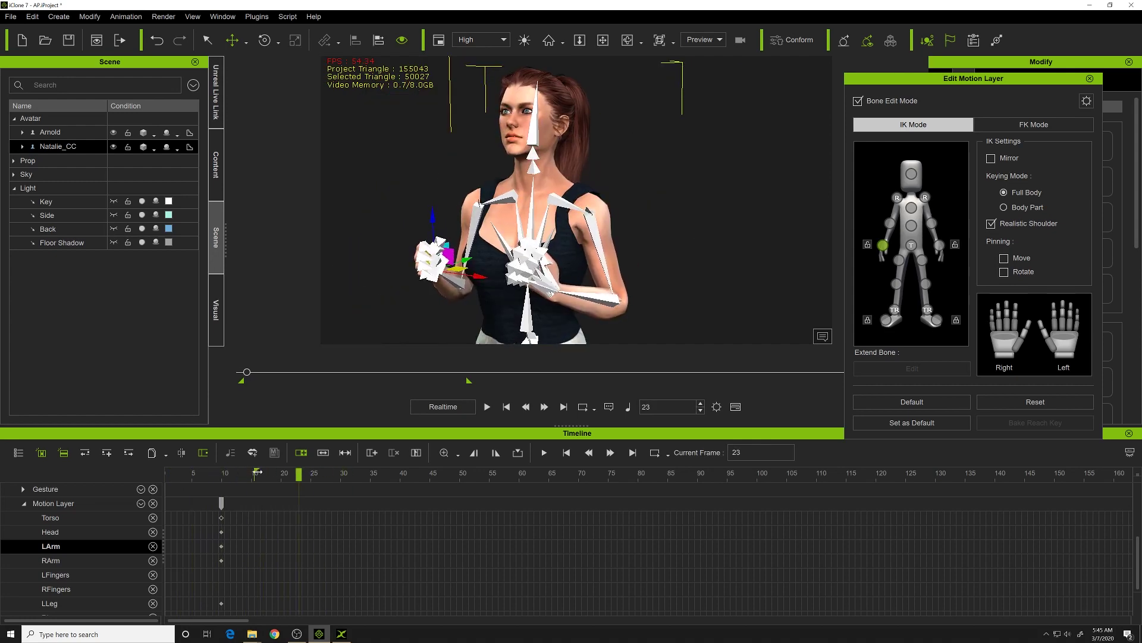
left_click(488, 407)
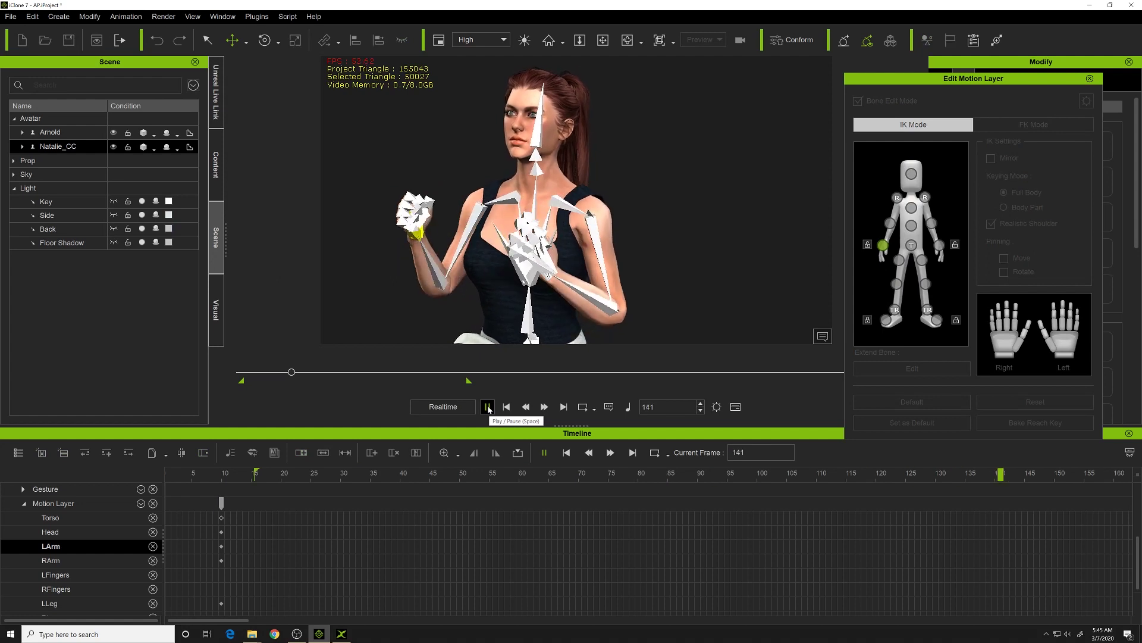
left_click(487, 407)
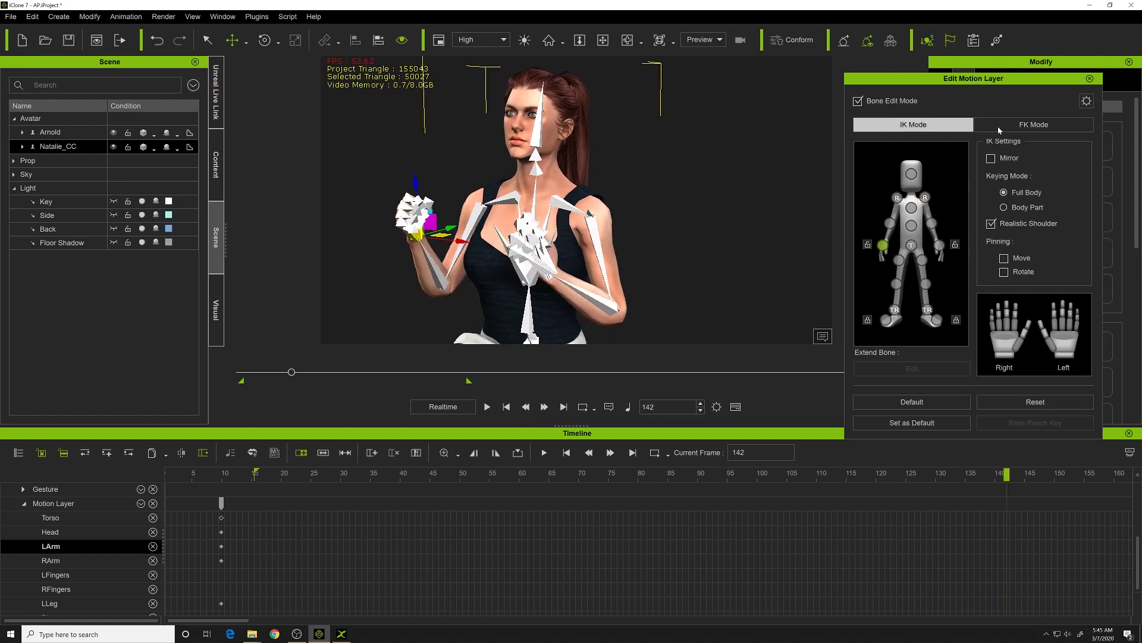
- Close the motion layer editor and replay the motion from near the start to examine the corrected arm poses
left_click(1089, 79)
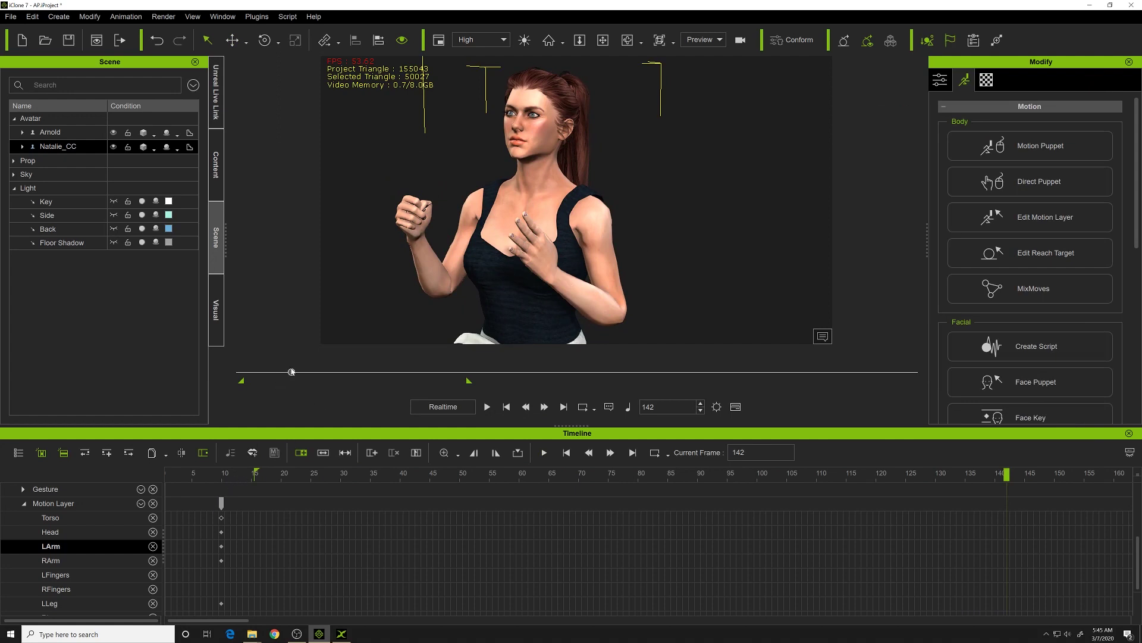
left_click_drag(291, 372, 247, 374)
key("space")
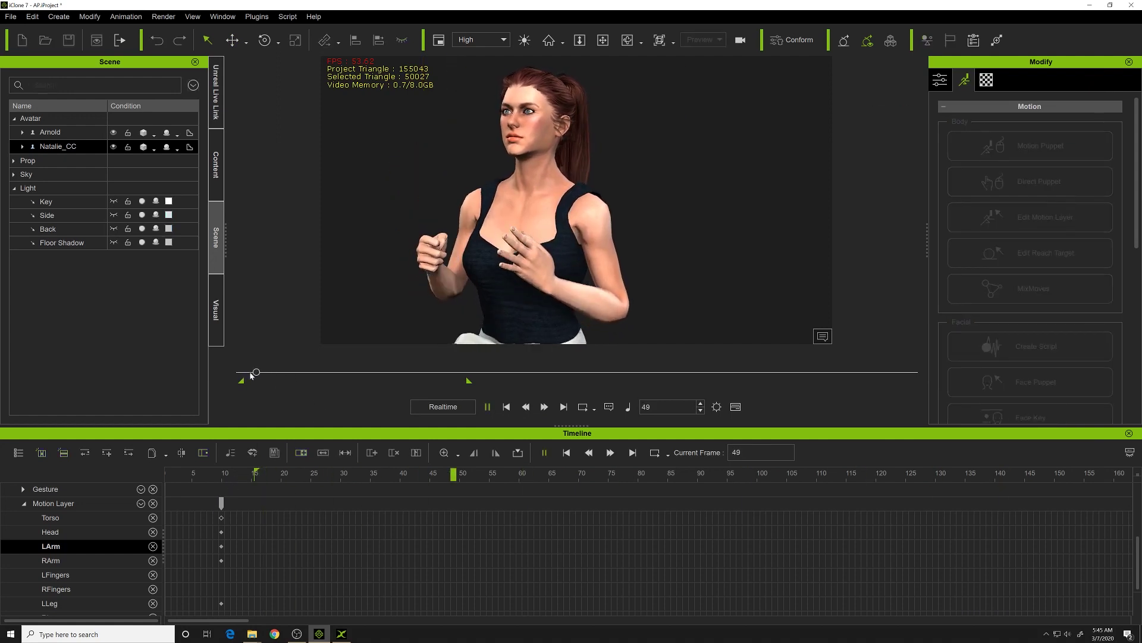